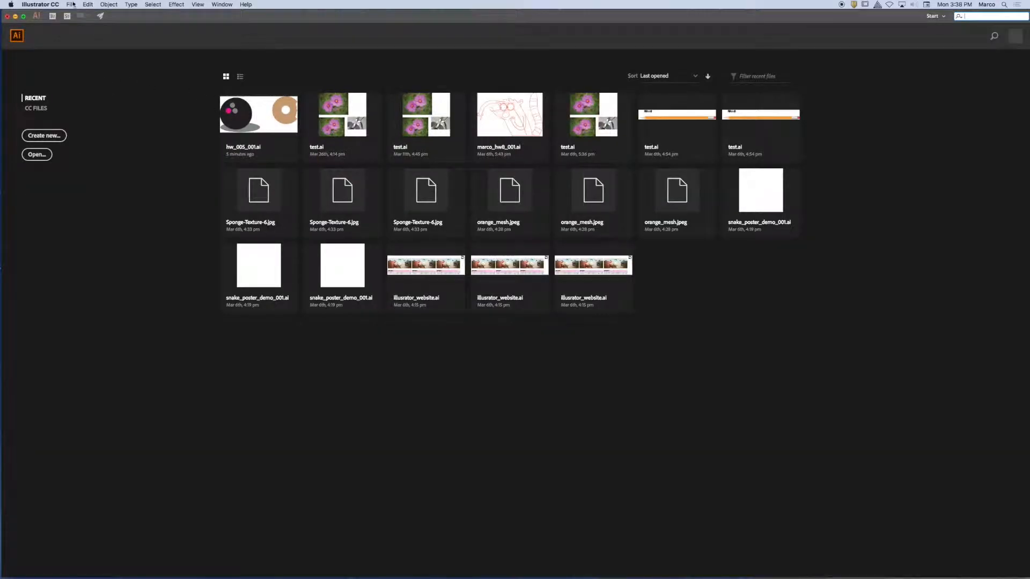
# - Open the recent file hw_005_001.ai, the document with the bowling ball and the bitten doughnut
pyautogui.click(73, 4)
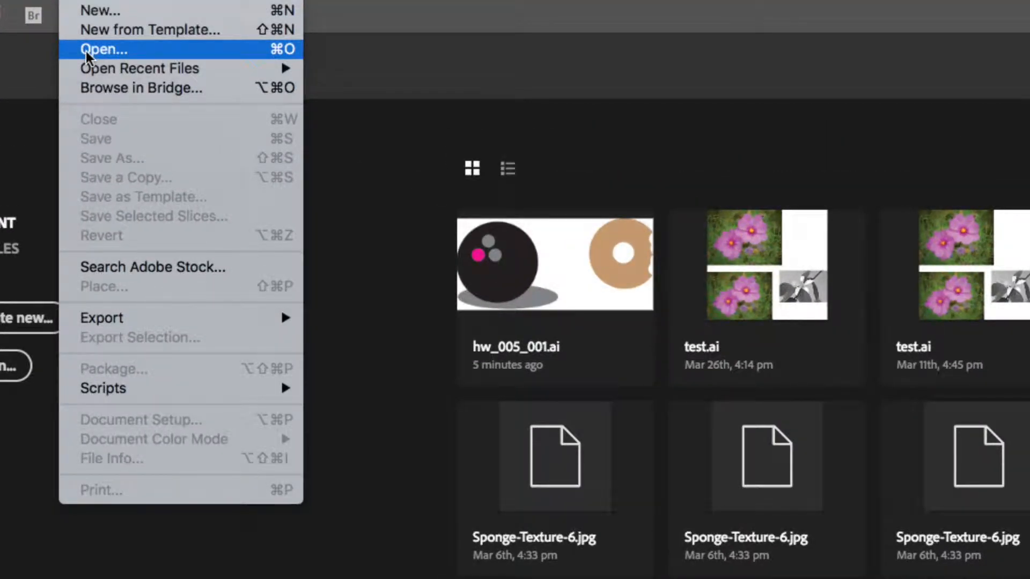
pyautogui.moveTo(89, 70)
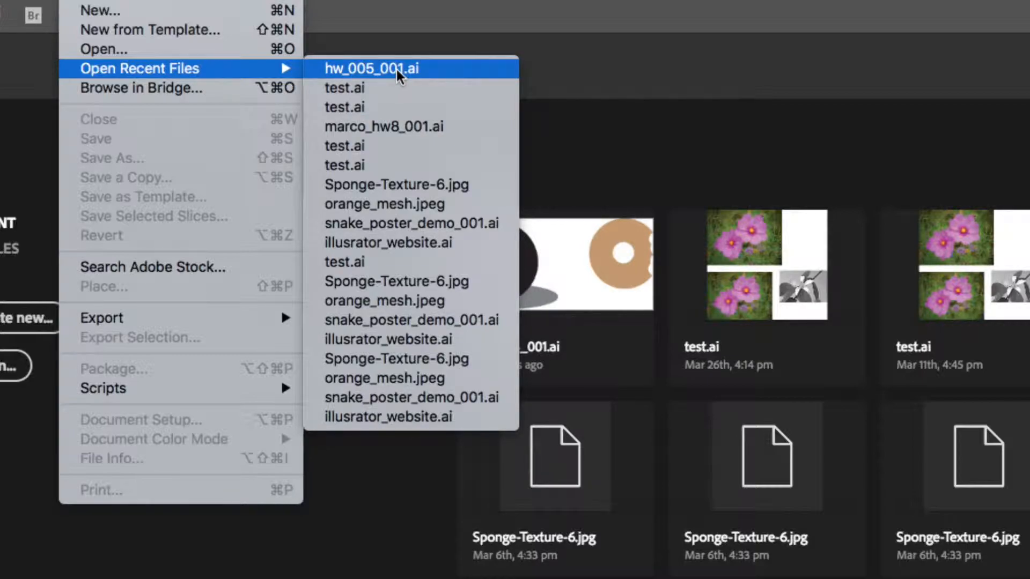
pyautogui.click(657, 157)
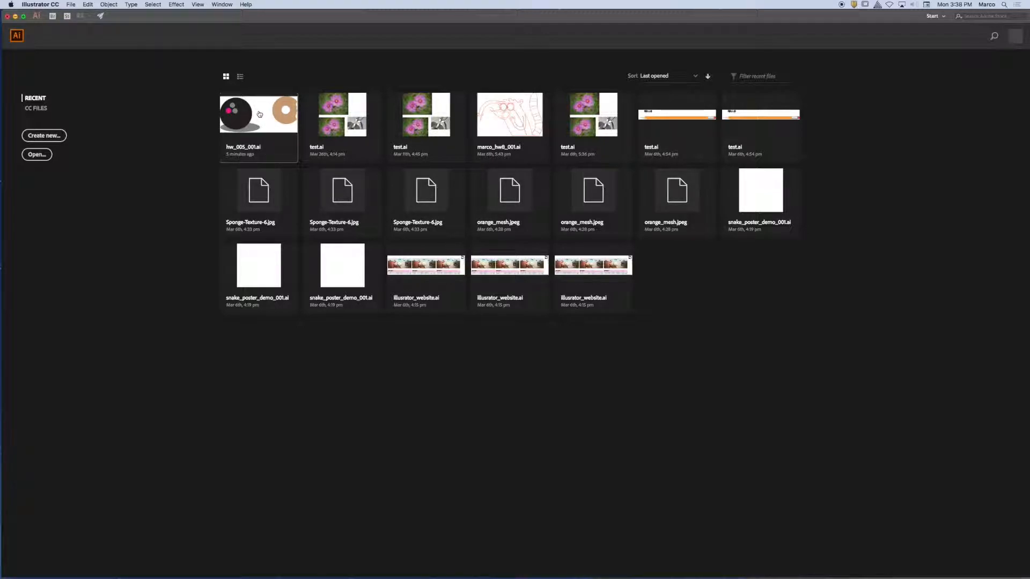
pyautogui.click(262, 118)
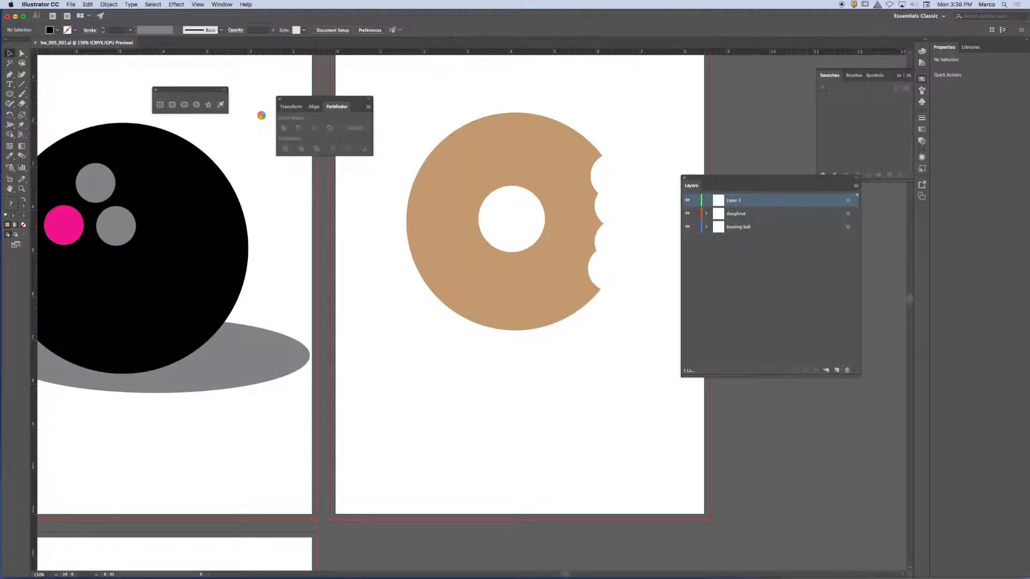
pyautogui.click(245, 96)
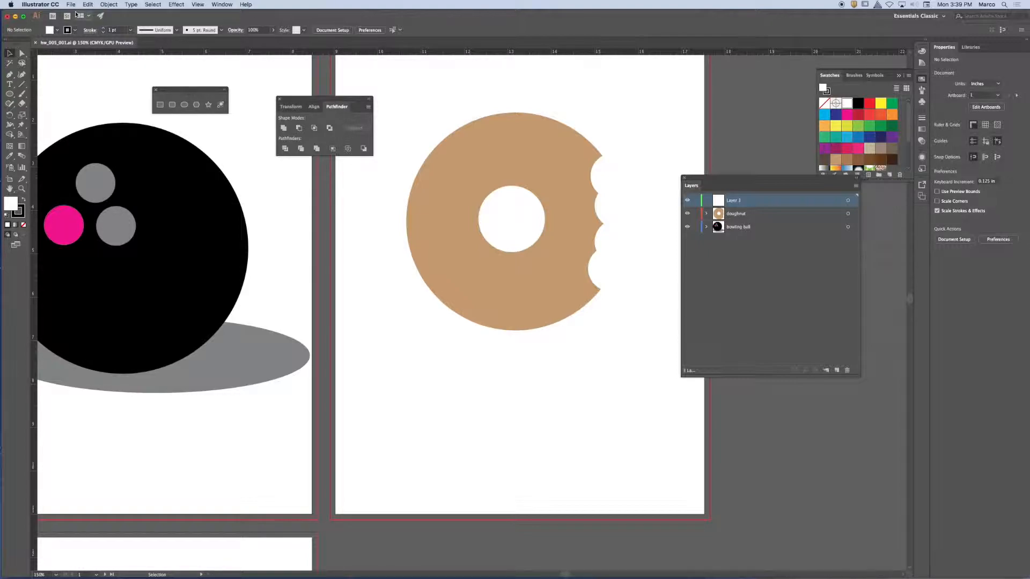
# - Reset the Essentials Classic workspace to its default layout
pyautogui.click(221, 4)
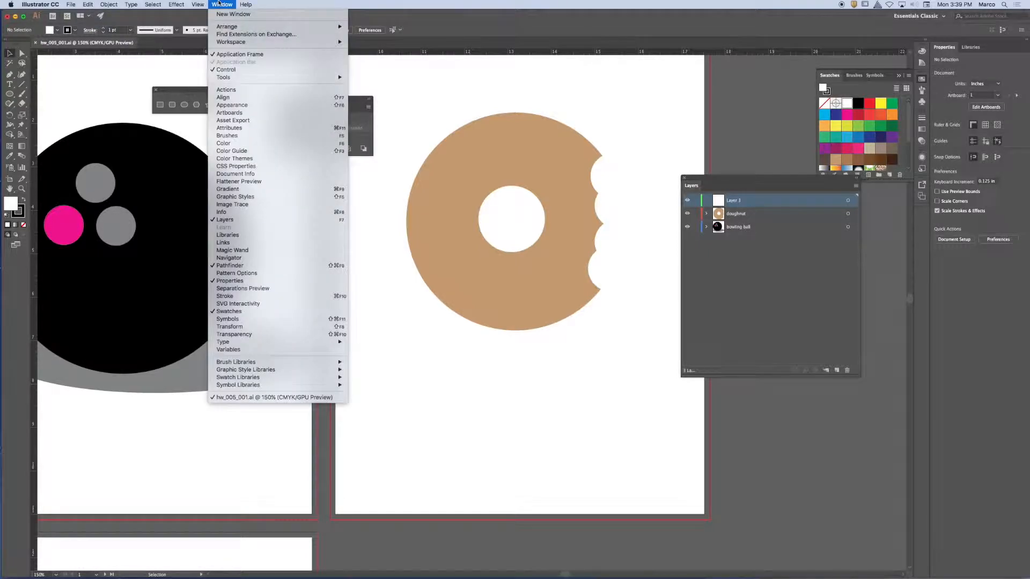
pyautogui.moveTo(232, 43)
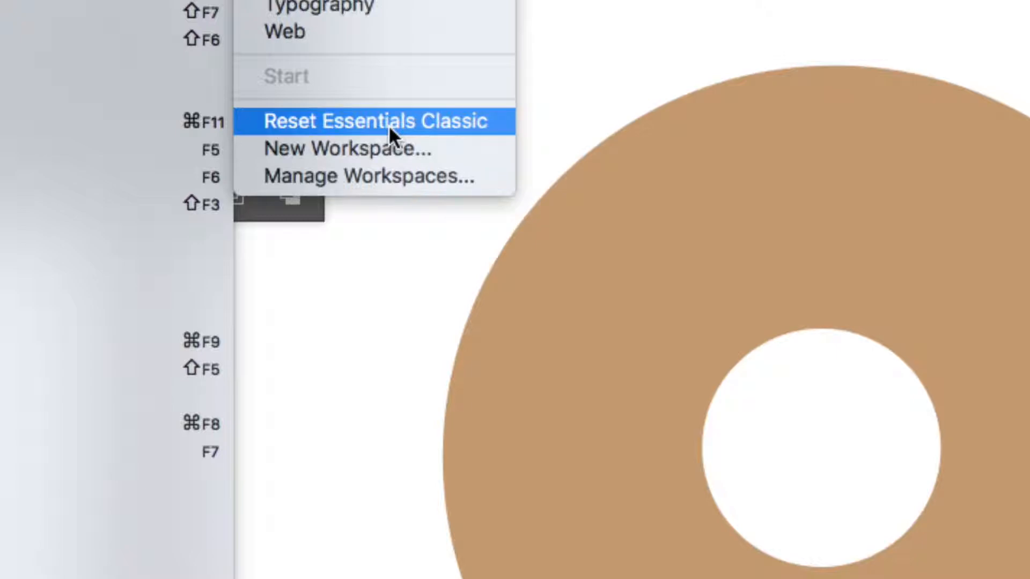
pyautogui.click(388, 124)
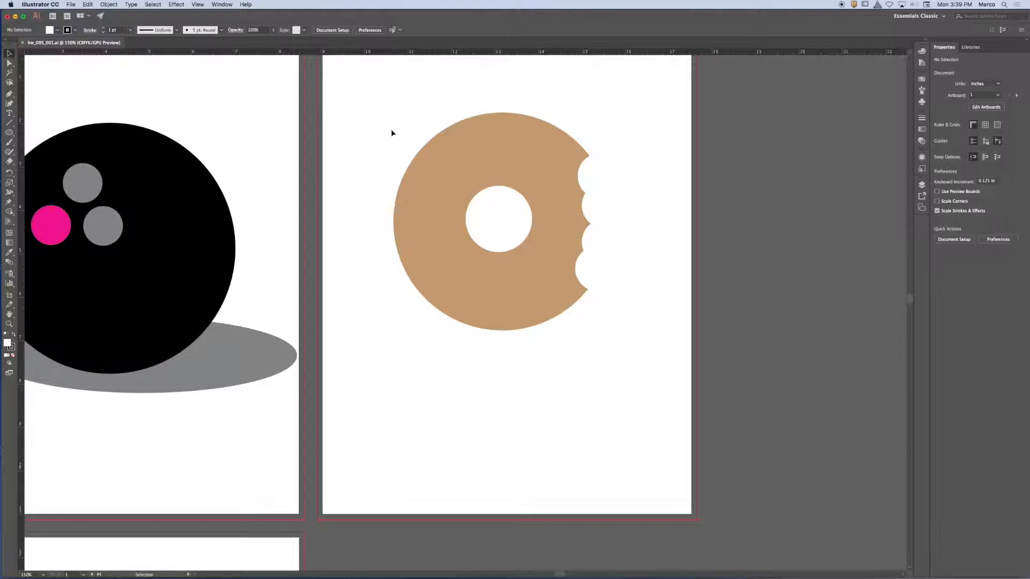
# - Examine the three artboards, their artwork and the red bleed lines in the gap between the two upper artboards
pyautogui.press('super+minus')
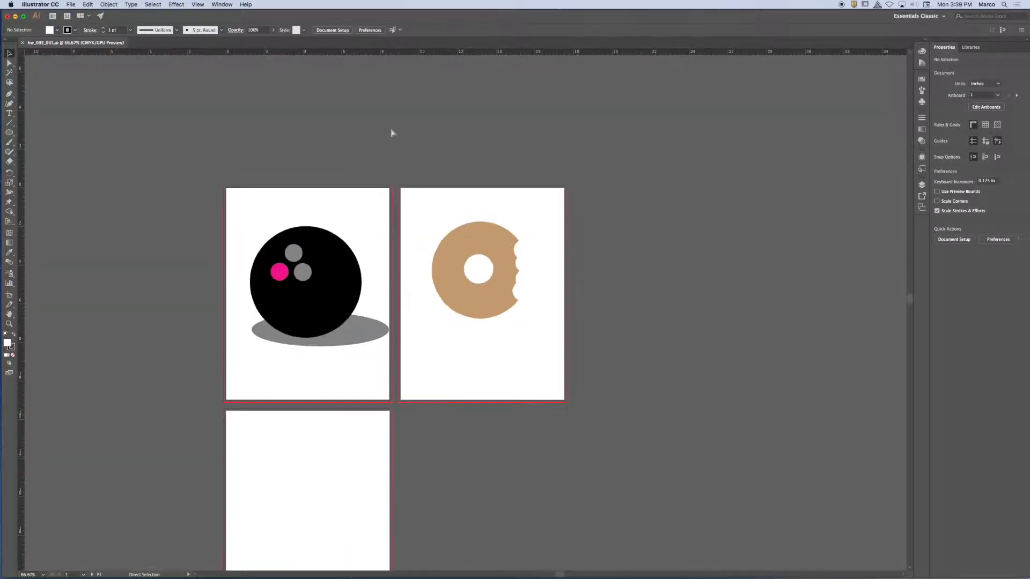
pyautogui.press('v')
pyautogui.scroll(-3, 322, 165)
pyautogui.hscroll(-2, 322, 165)
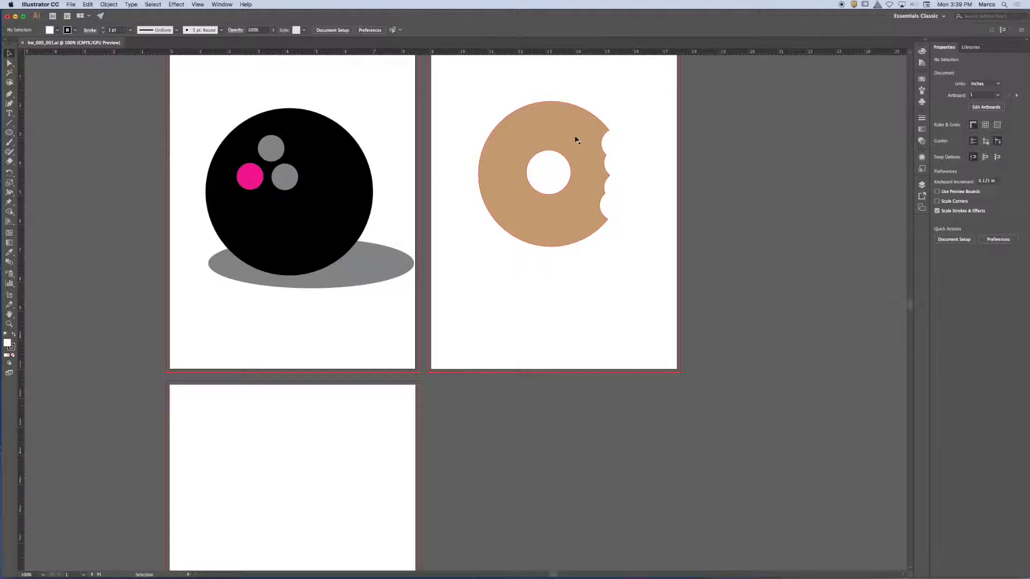
pyautogui.press('super+equal')
pyautogui.press('super+equal')
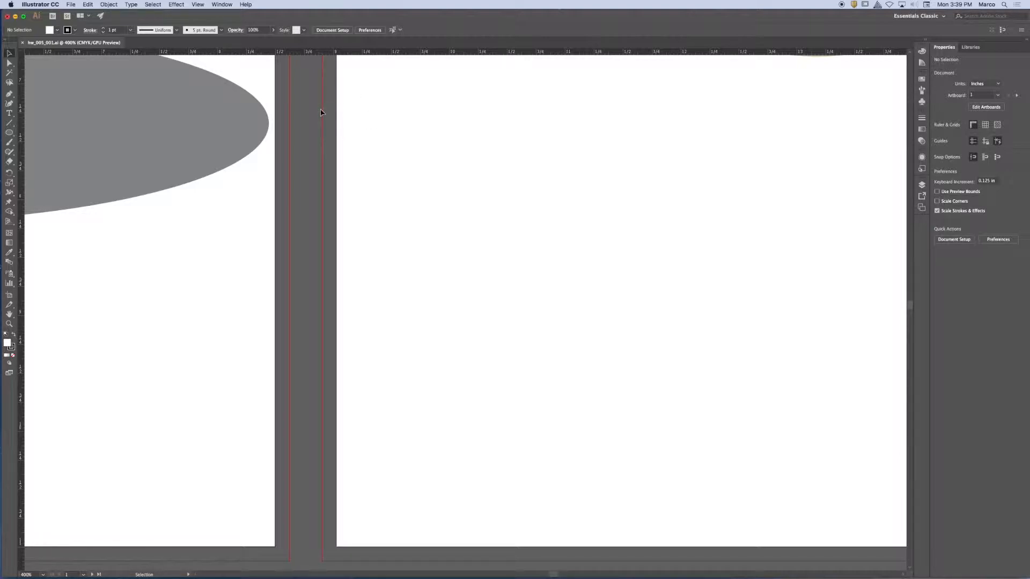
pyautogui.press('super+equal')
pyautogui.press('super+equal')
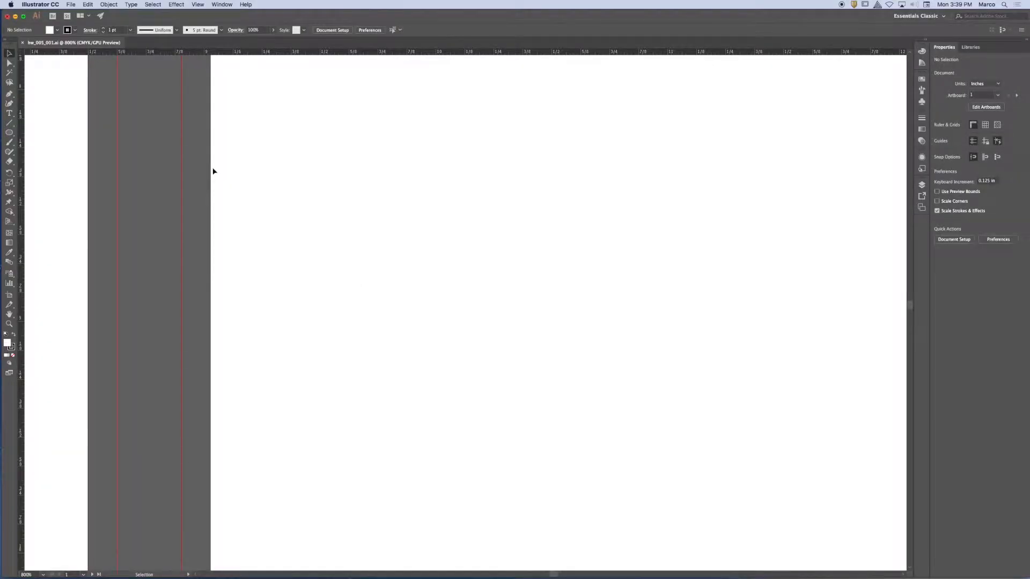
pyautogui.press('a')
pyautogui.press('super+minus')
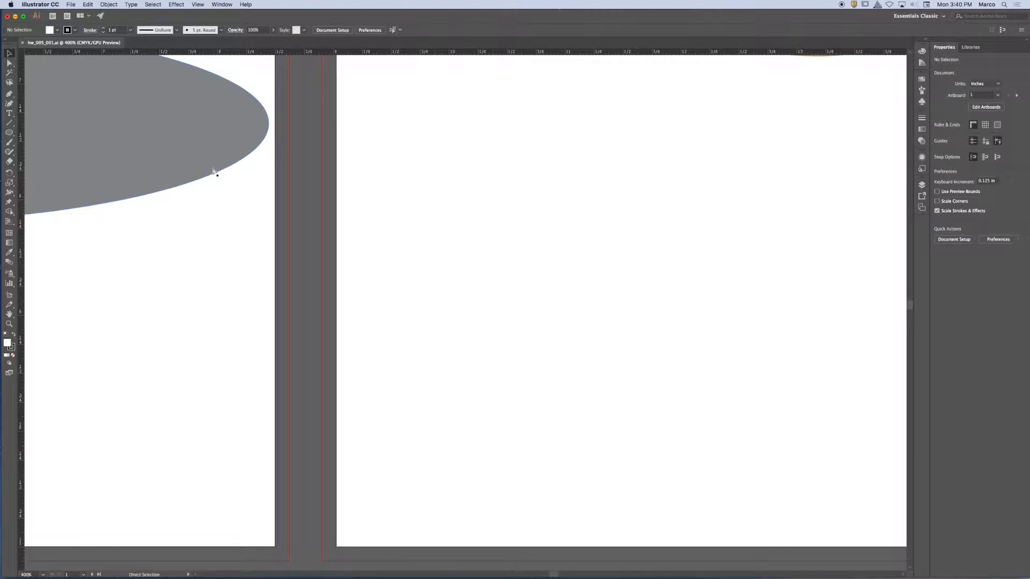
pyautogui.press('super+minus')
pyautogui.press('super+minus')
pyautogui.press('super+minus')
pyautogui.press('v')
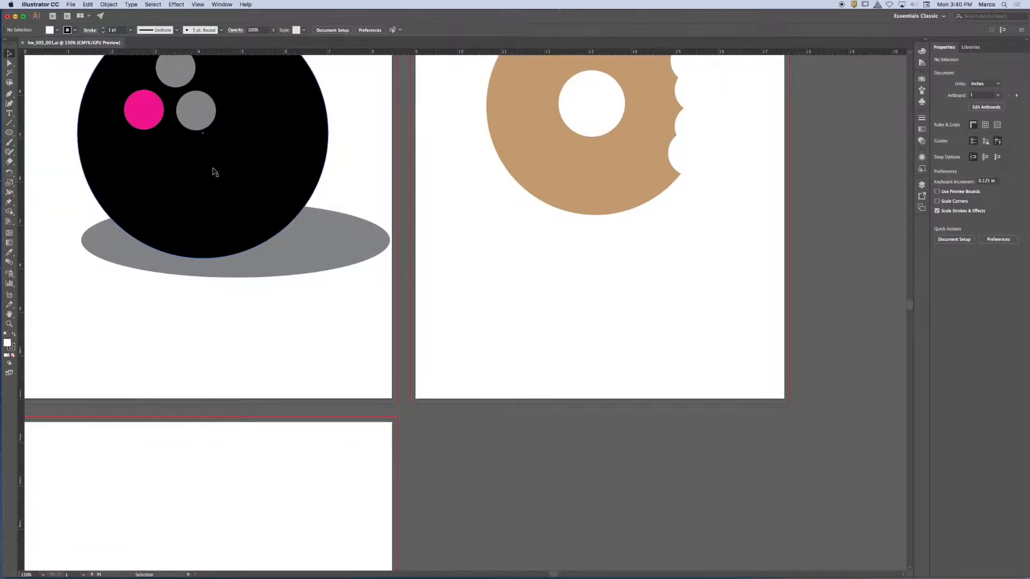
pyautogui.press('a')
pyautogui.press('super+minus')
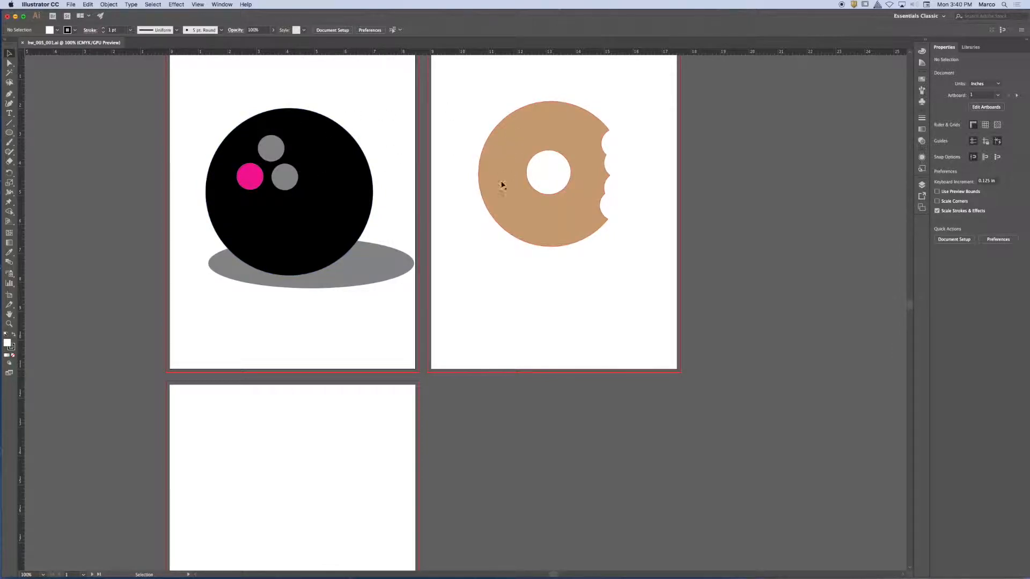
pyautogui.moveTo(543, 392); pyautogui.dragTo(591, 293)
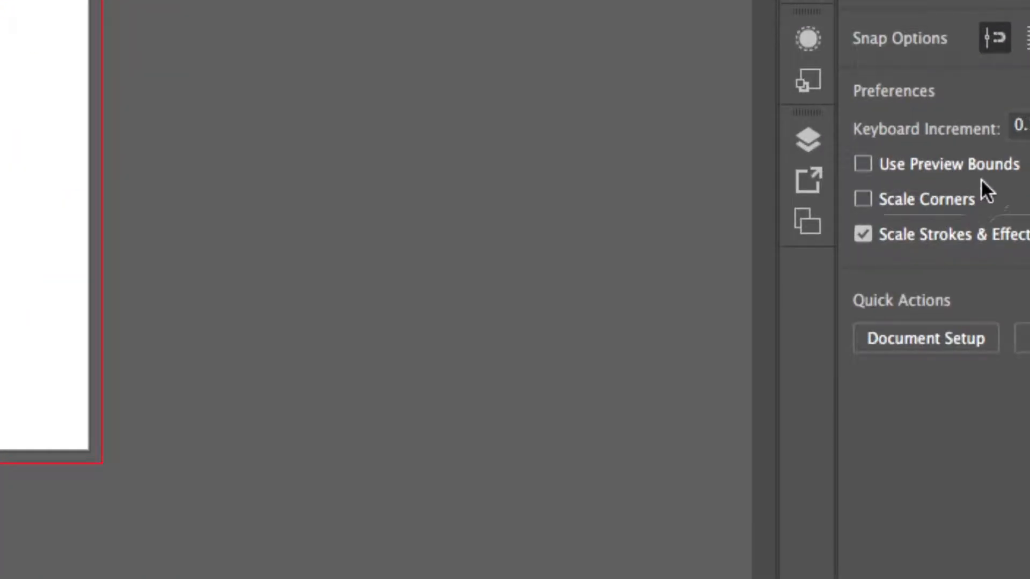
# - Detach the Layers panel from its docked group as a floating panel and collapse the remaining Asset Export and Artboards group
pyautogui.click(816, 150)
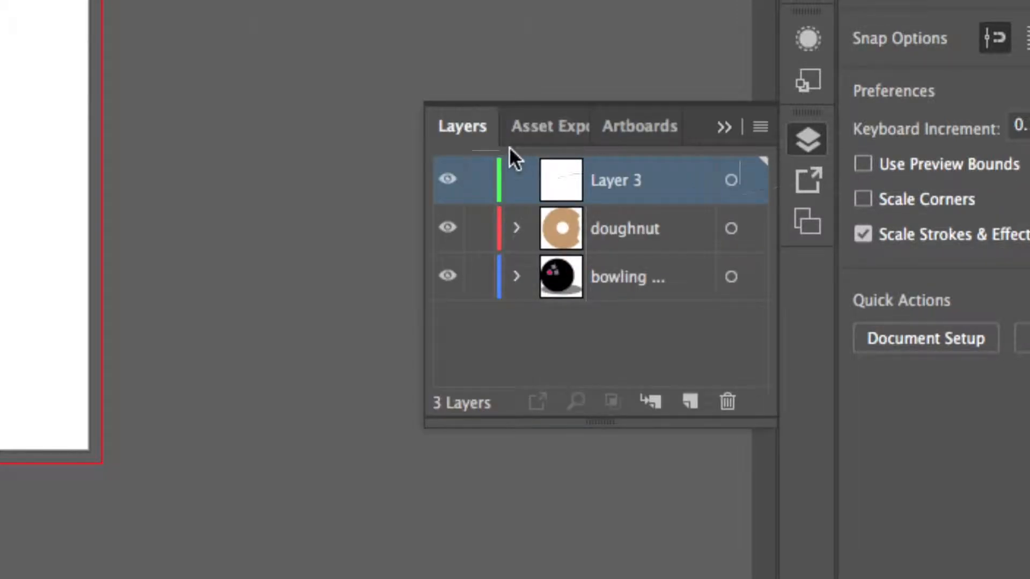
pyautogui.moveTo(457, 132); pyautogui.dragTo(179, 18)
pyautogui.click(728, 128)
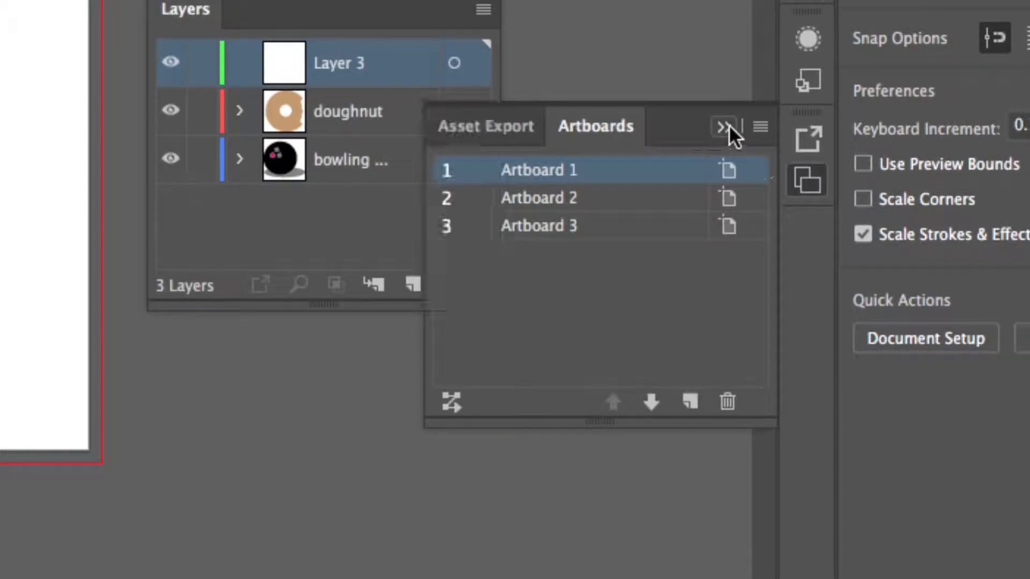
pyautogui.click(727, 127)
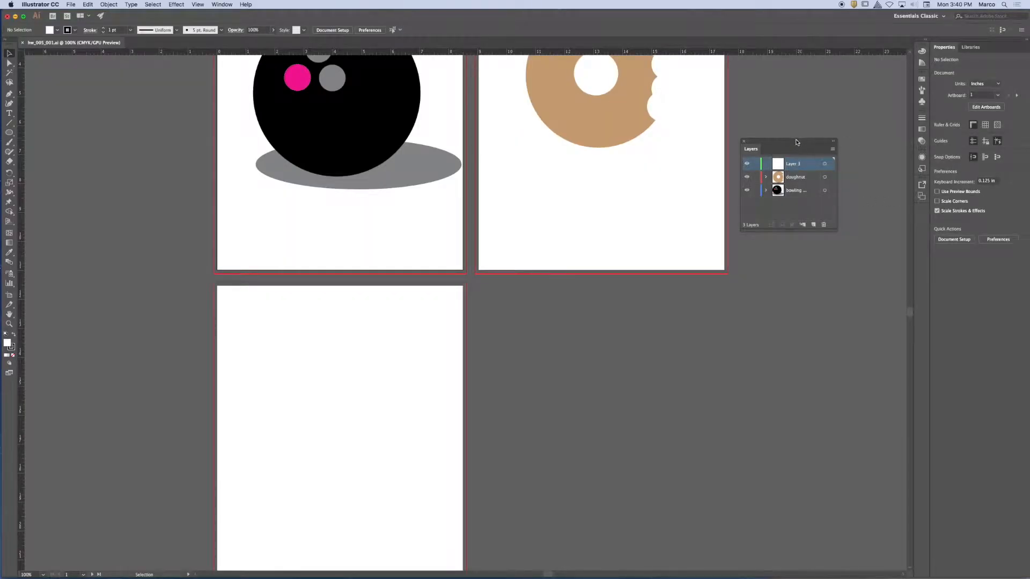
# - Place the floating Layers panel beside the doughnut artboard and enlarge it so full layer names fit
pyautogui.moveTo(802, 143); pyautogui.dragTo(818, 88)
pyautogui.scroll(5, 815, 209)
pyautogui.hscroll(2, 815, 210)
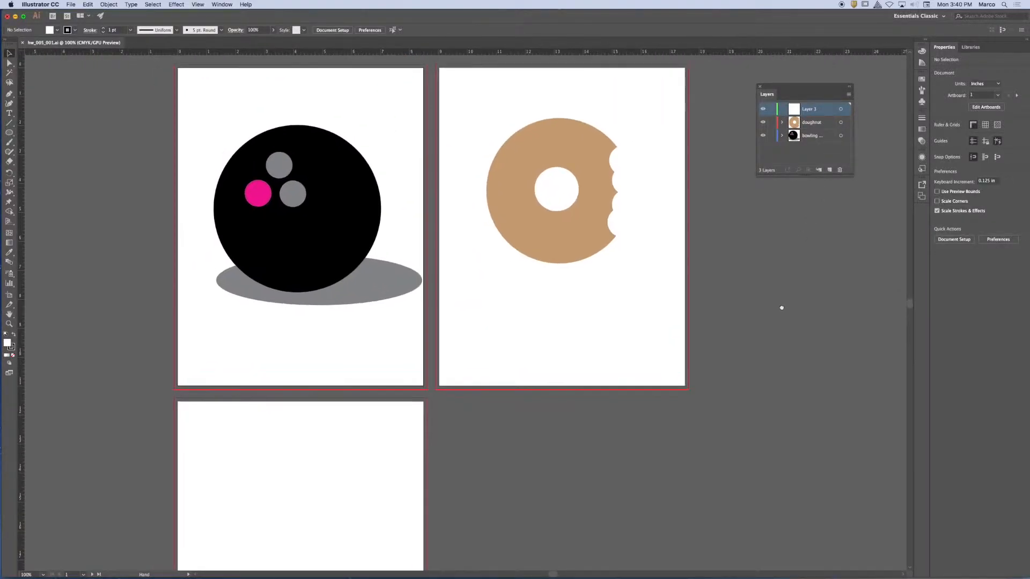
pyautogui.moveTo(851, 176); pyautogui.dragTo(865, 369)
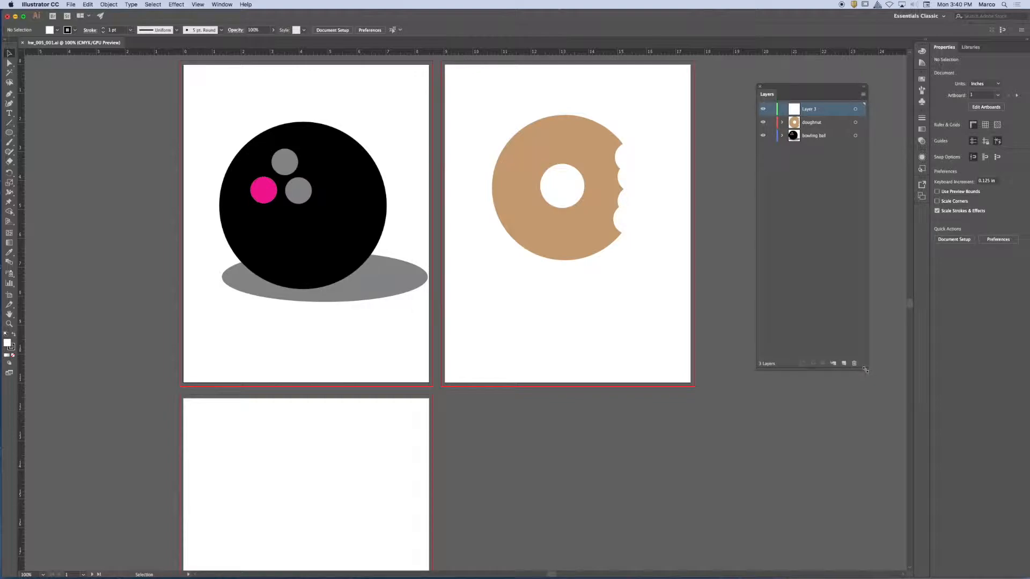
pyautogui.moveTo(814, 89); pyautogui.dragTo(776, 94)
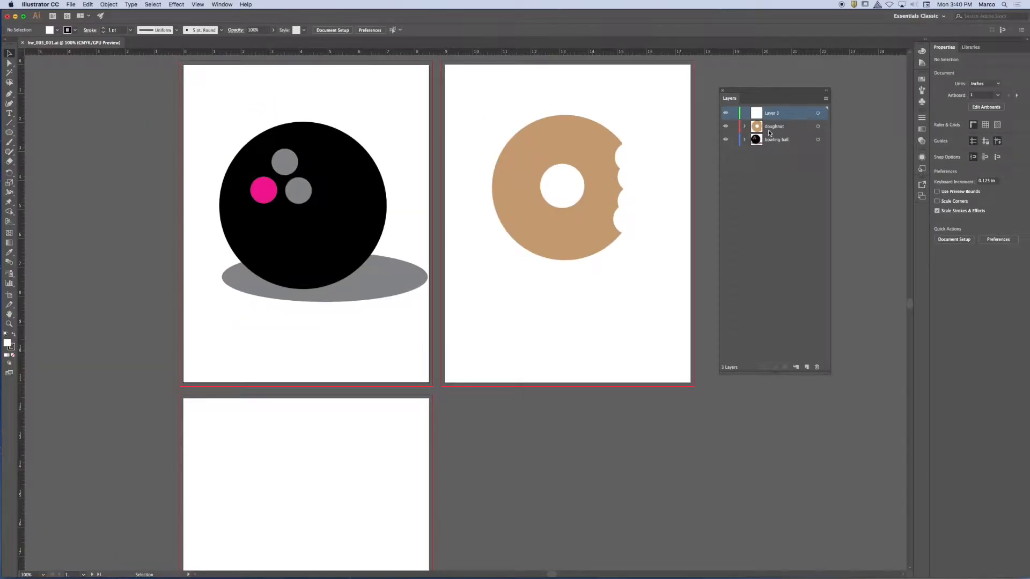
# - Expand the bowling ball and doughnut layers to inspect their objects, and collapse both again
pyautogui.click(744, 140)
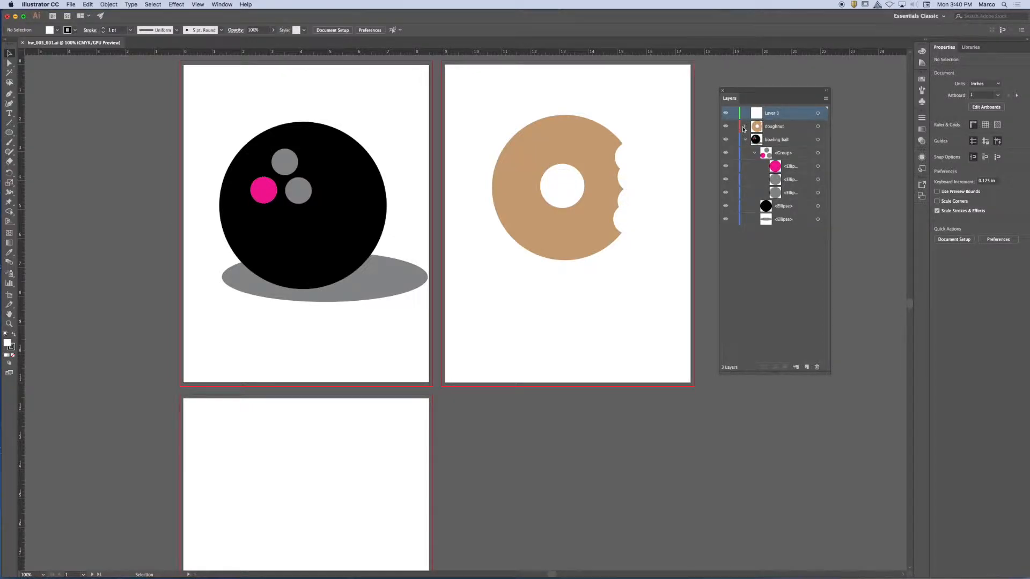
pyautogui.click(743, 127)
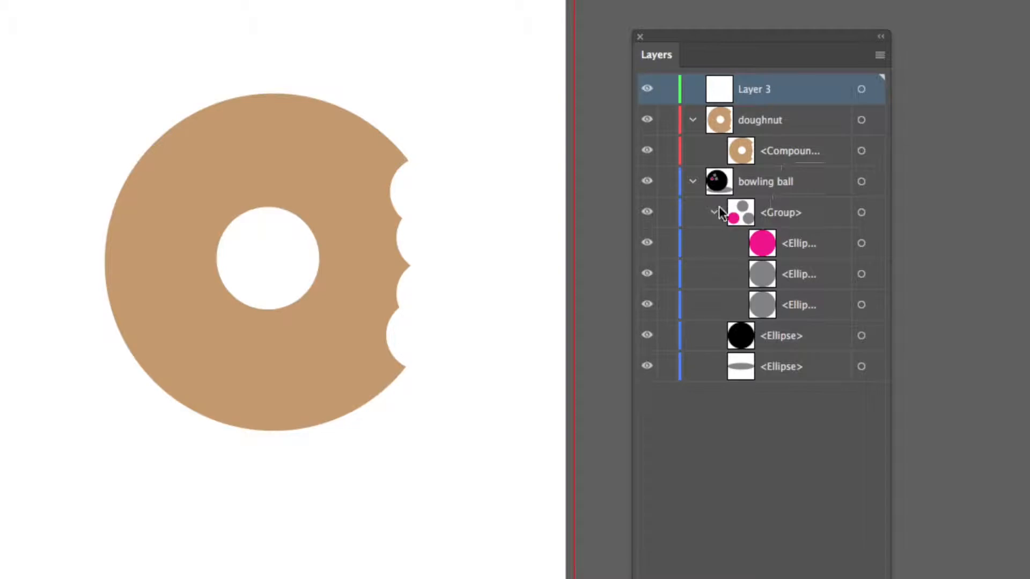
pyautogui.click(692, 182)
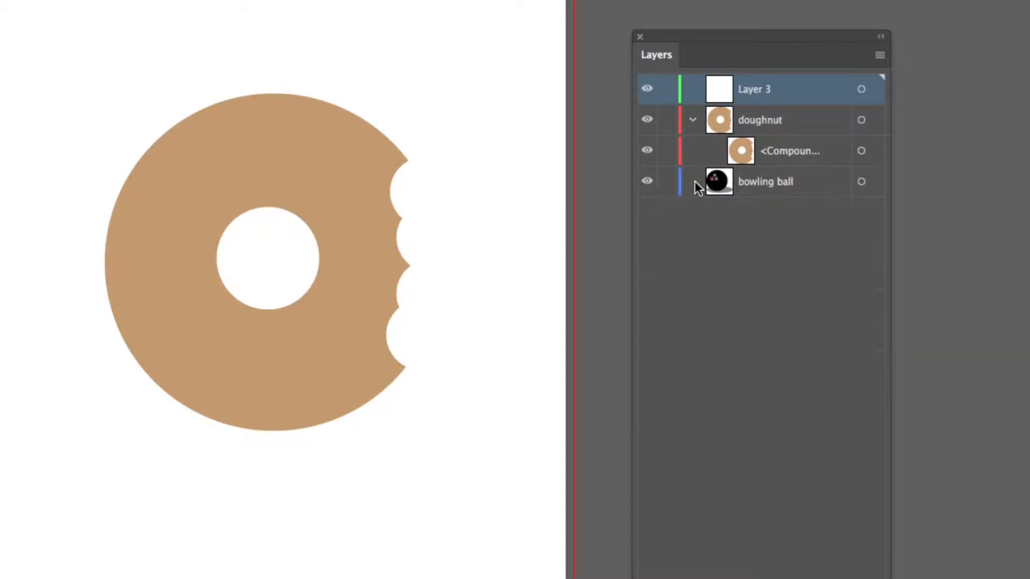
pyautogui.click(690, 120)
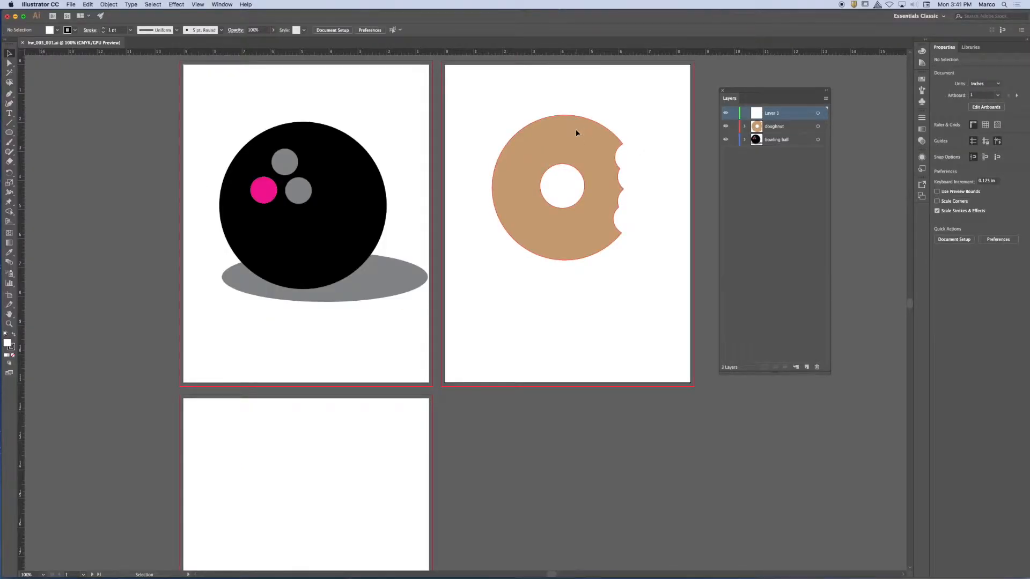
# - Select the doughnut, the ball, its shadow and the finger-hole group in turn, and finally all artwork, to check their layers
pyautogui.click(112, 155)
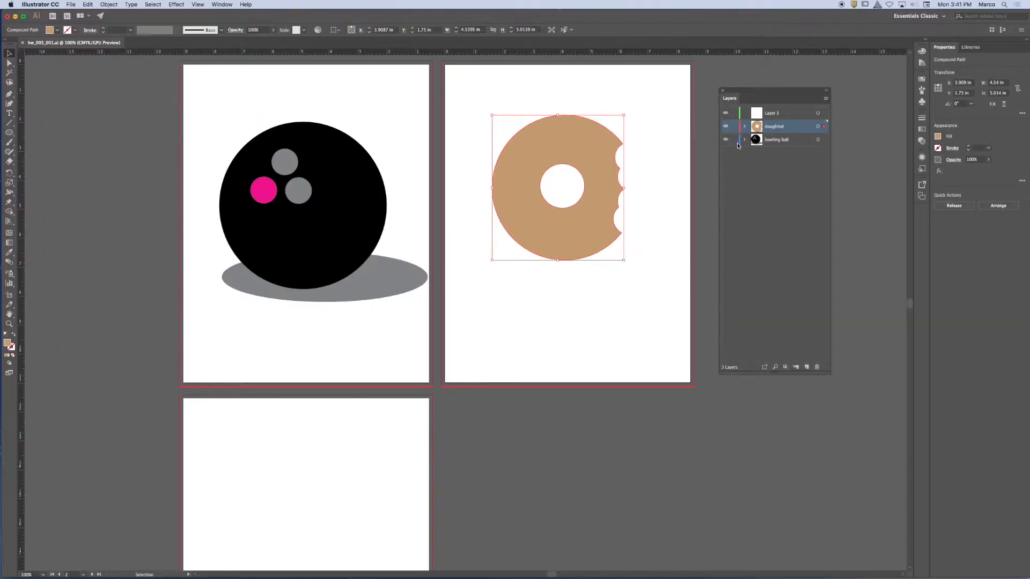
pyautogui.click(354, 174)
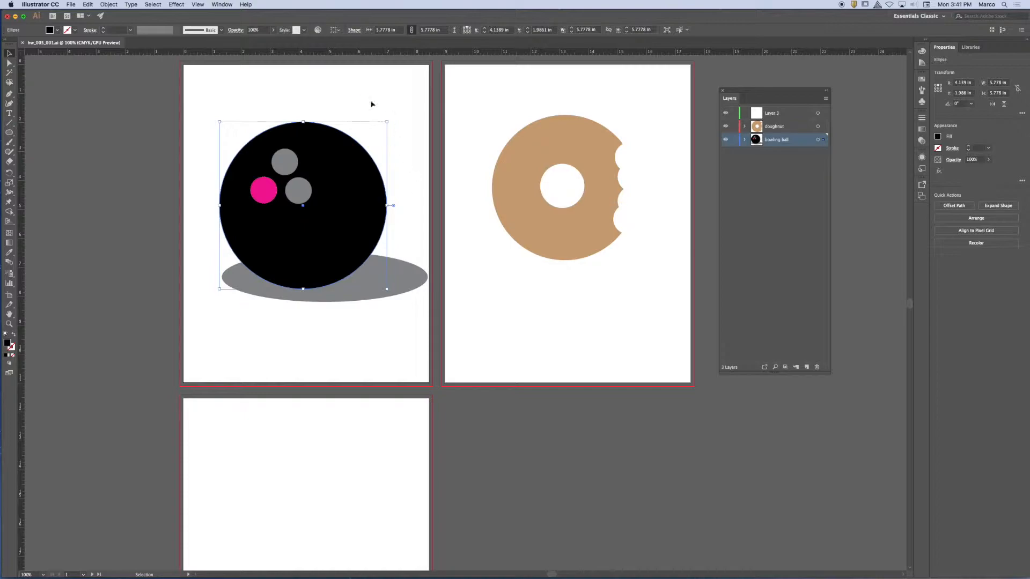
pyautogui.click(412, 281)
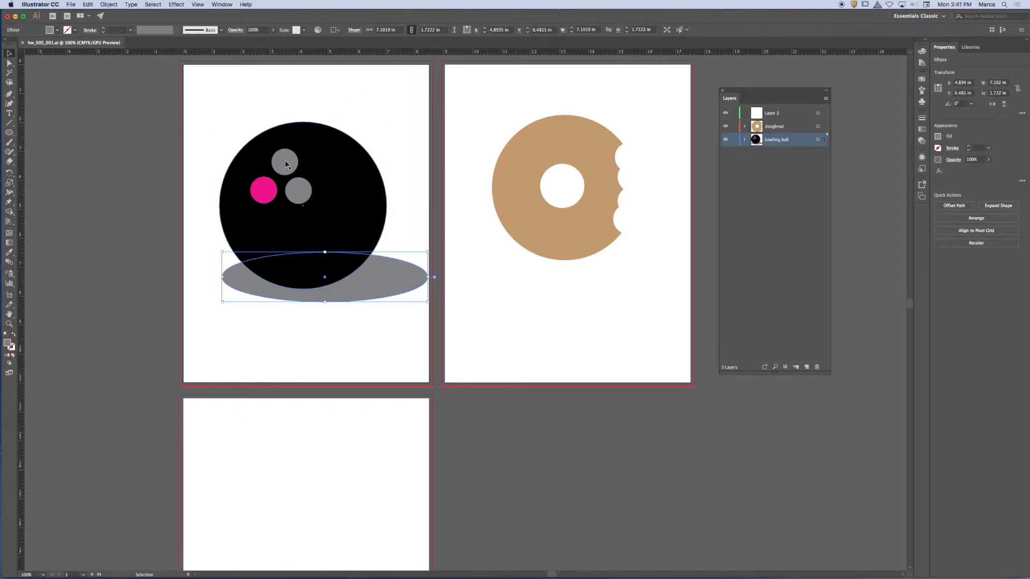
pyautogui.click(265, 197)
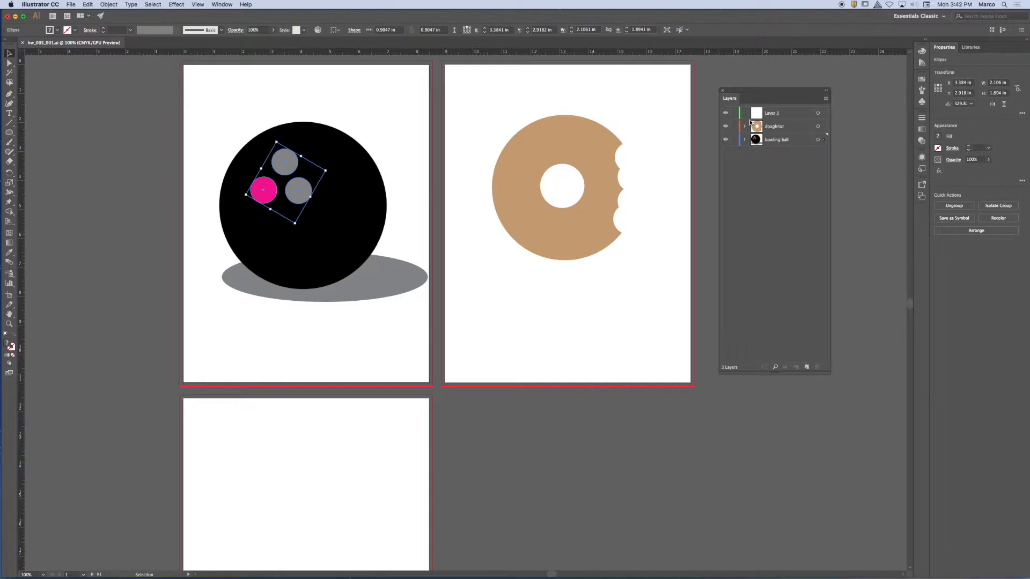
pyautogui.press('super+a')
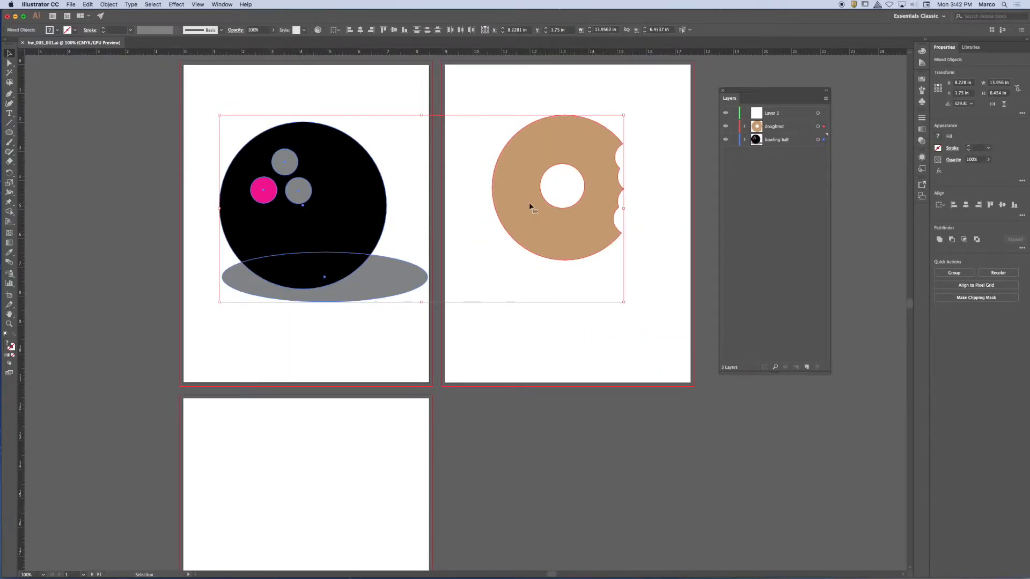
# - Rename the empty Layer 3 to toon and make it the active layer
pyautogui.click(786, 114)
pyautogui.doubleClick(771, 114)
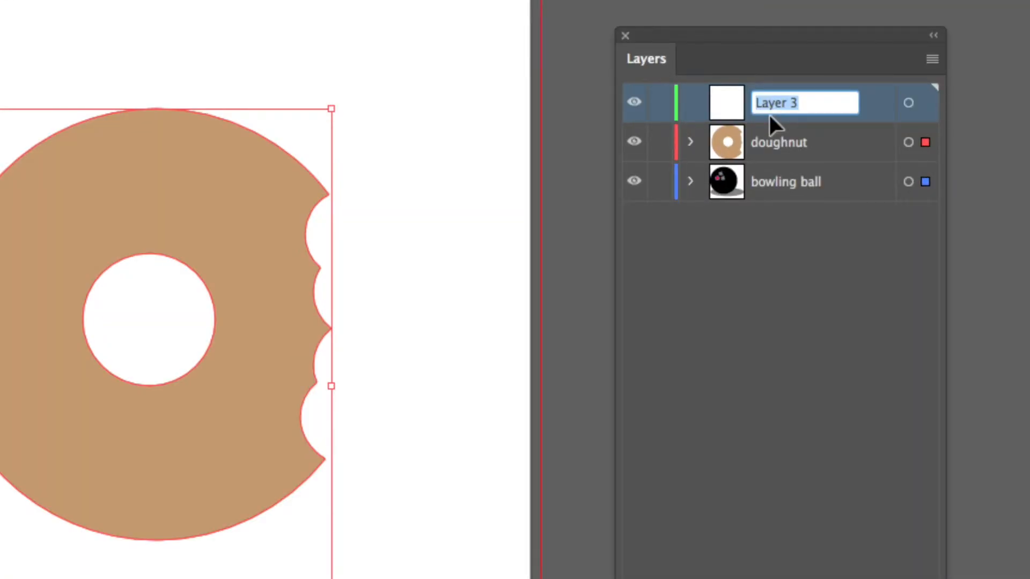
pyautogui.write('toon')
pyautogui.click(742, 288)
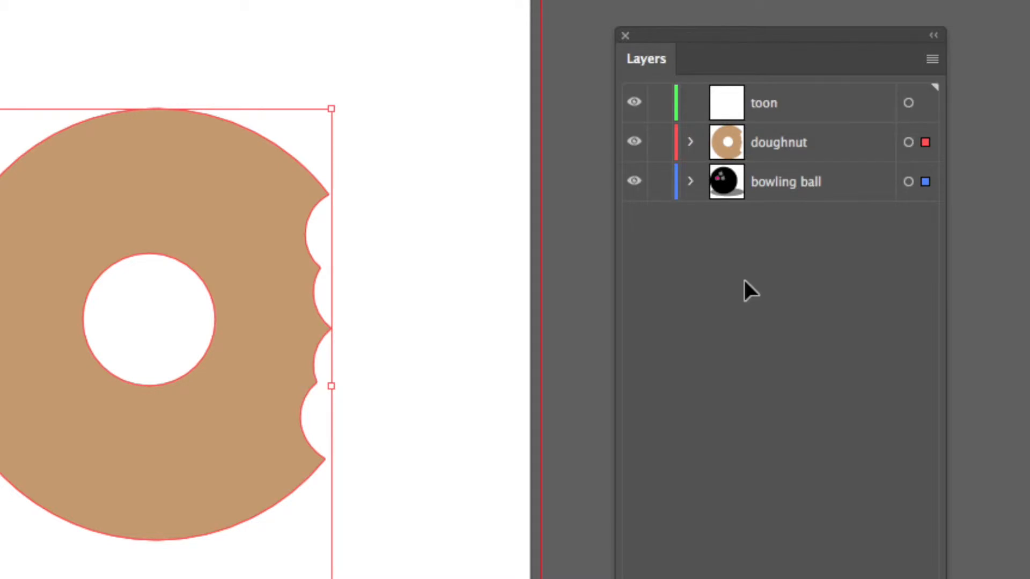
pyautogui.click(772, 108)
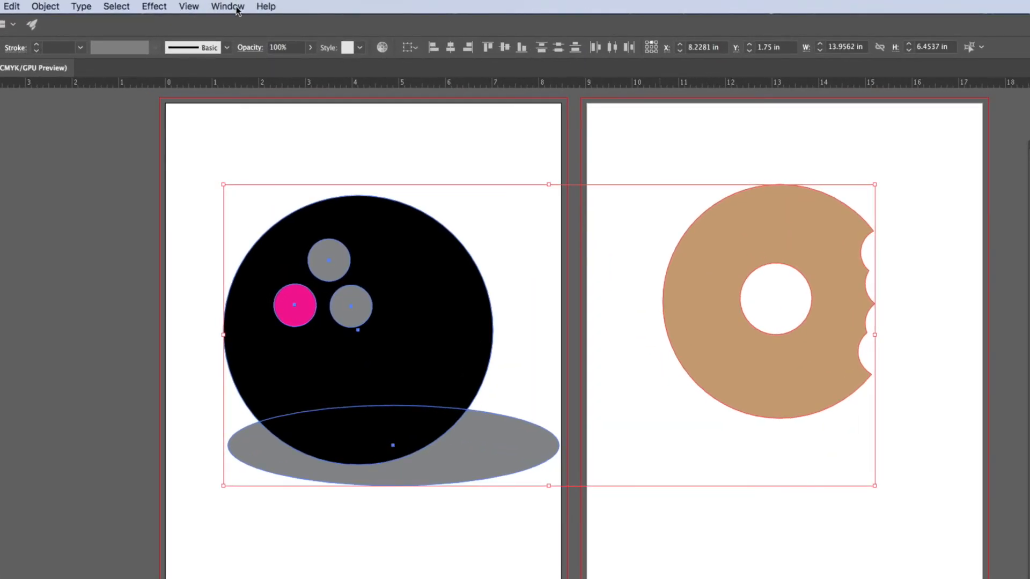
# - Show the list of available panels and workspaces
pyautogui.click(237, 9)
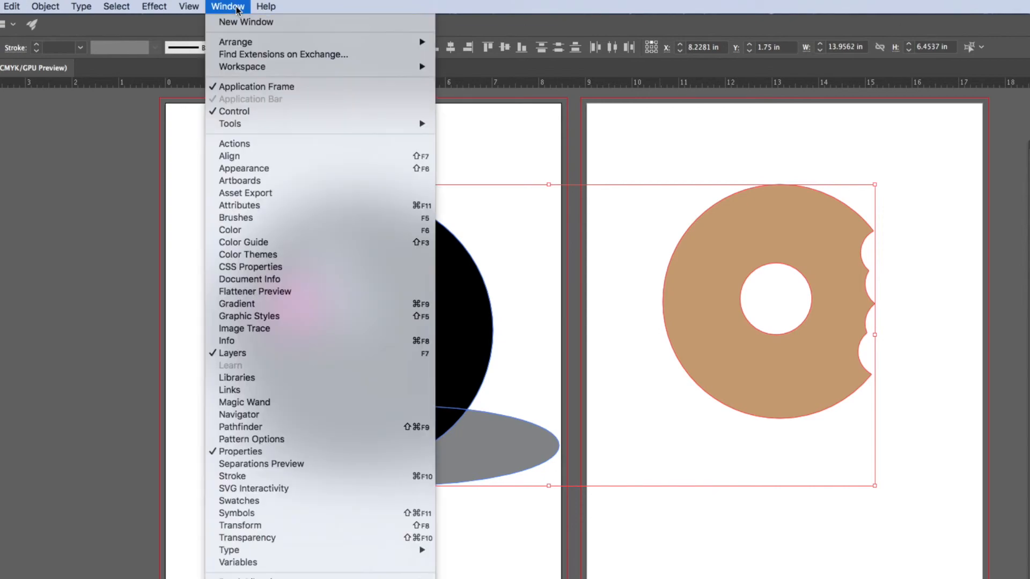